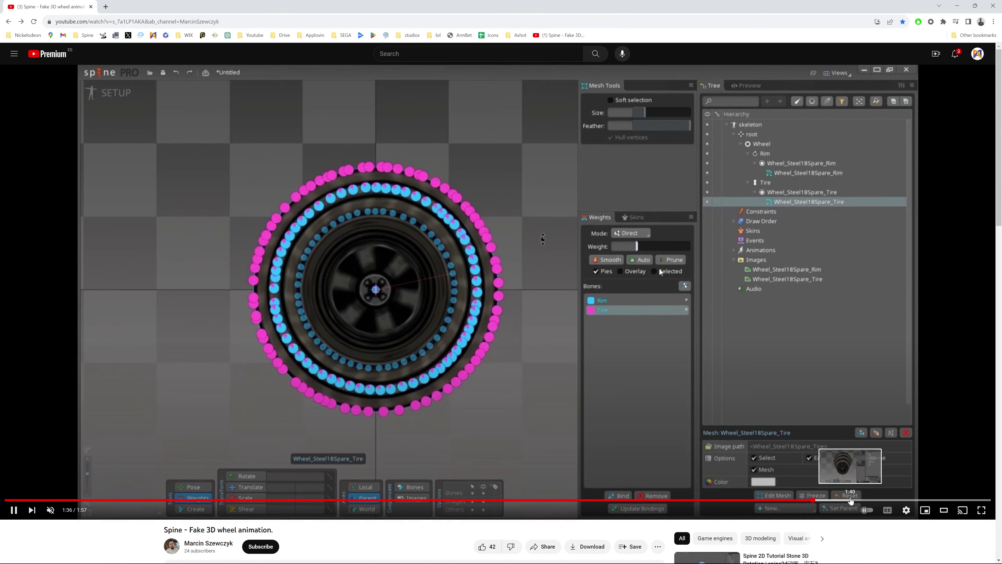
# Skim the last part of the fake 3D wheel animation video, from the finished weights to the animated wheel around 1:49
pyautogui.click(851, 501)
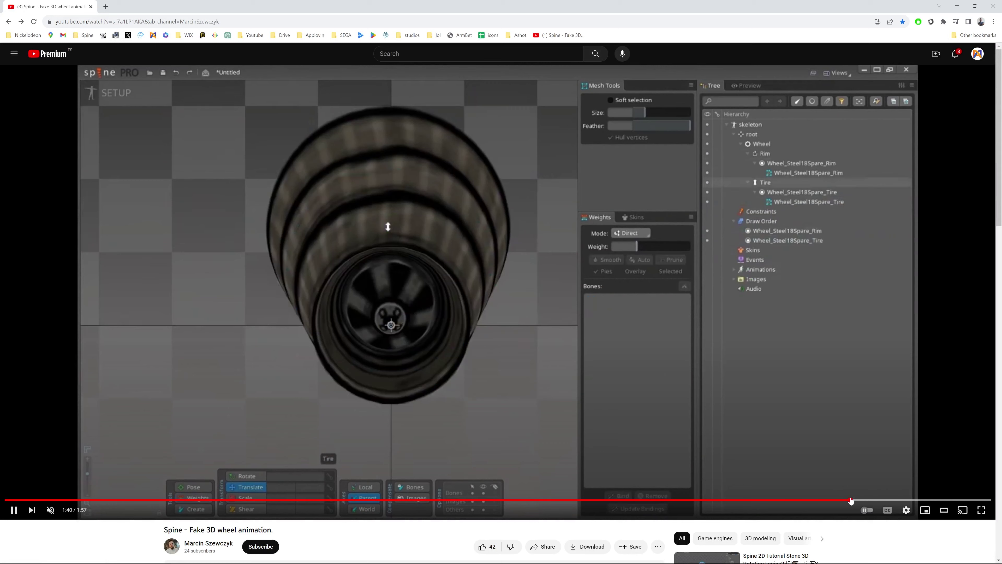
pyautogui.click(879, 500)
pyautogui.click(905, 500)
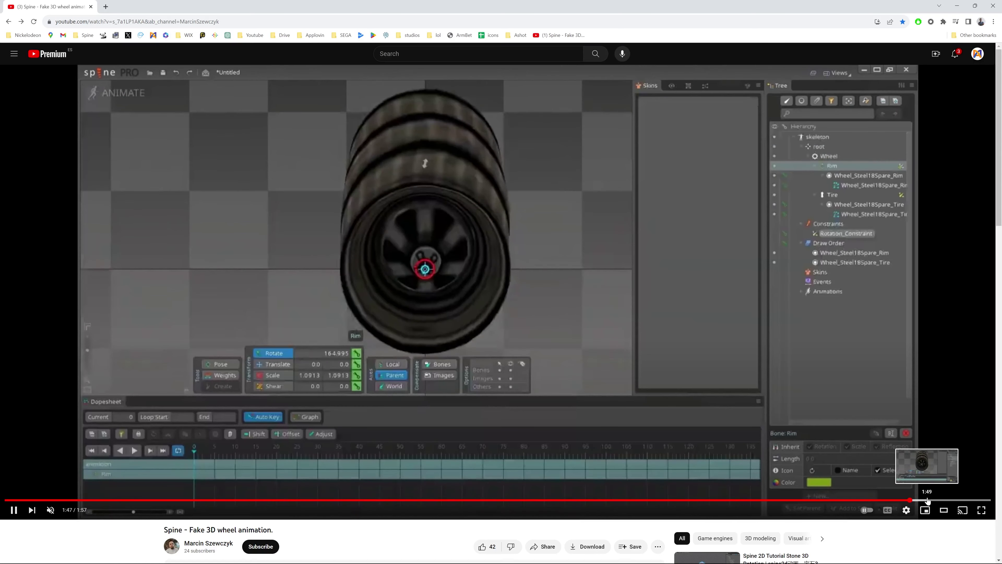
pyautogui.click(928, 499)
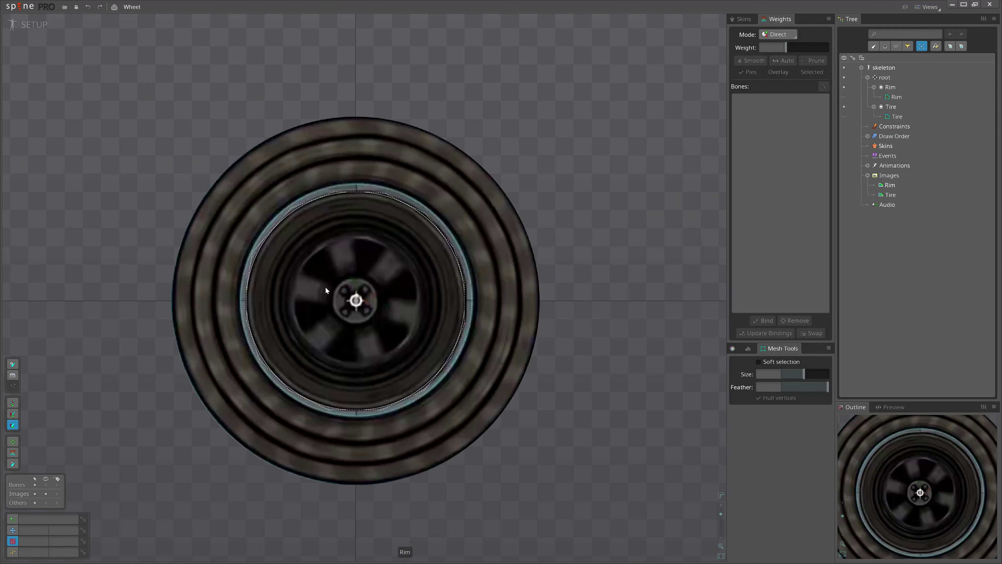
pyautogui.moveTo(325, 286); pyautogui.dragTo(378, 285)
pyautogui.moveTo(610, 297)
pyautogui.mouseDown()
pyautogui.moveTo(597, 289)
pyautogui.moveTo(605, 291)
pyautogui.mouseUp()
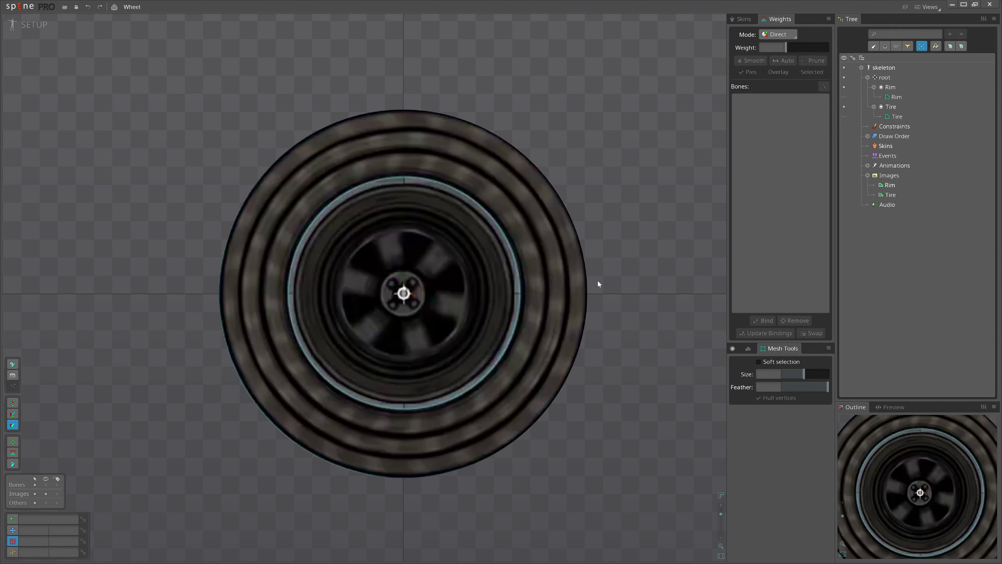
pyautogui.click(540, 266)
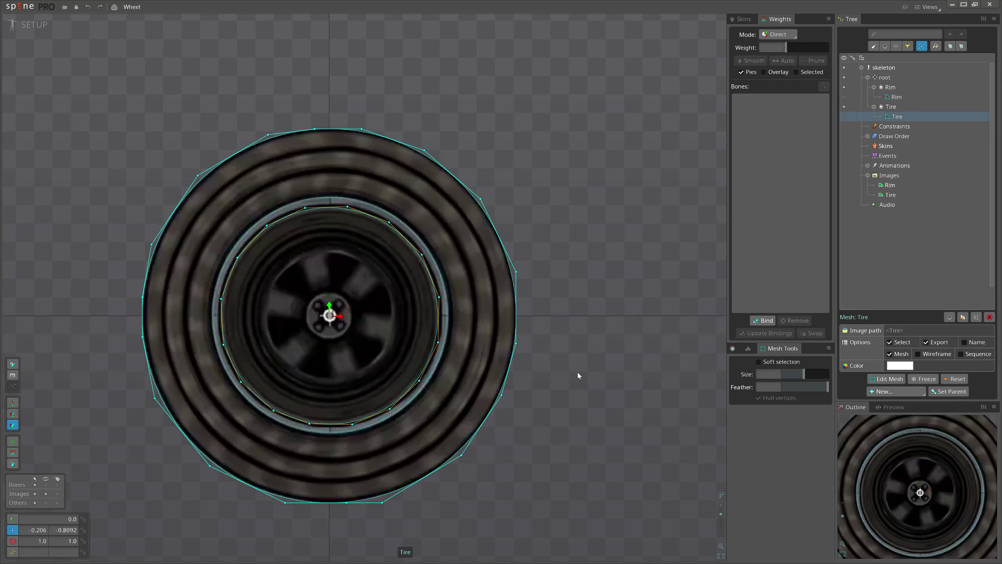
pyautogui.moveTo(577, 372); pyautogui.dragTo(776, 293)
pyautogui.hotkey('ctrl', 'z')
pyautogui.hotkey('ctrl', 'z')
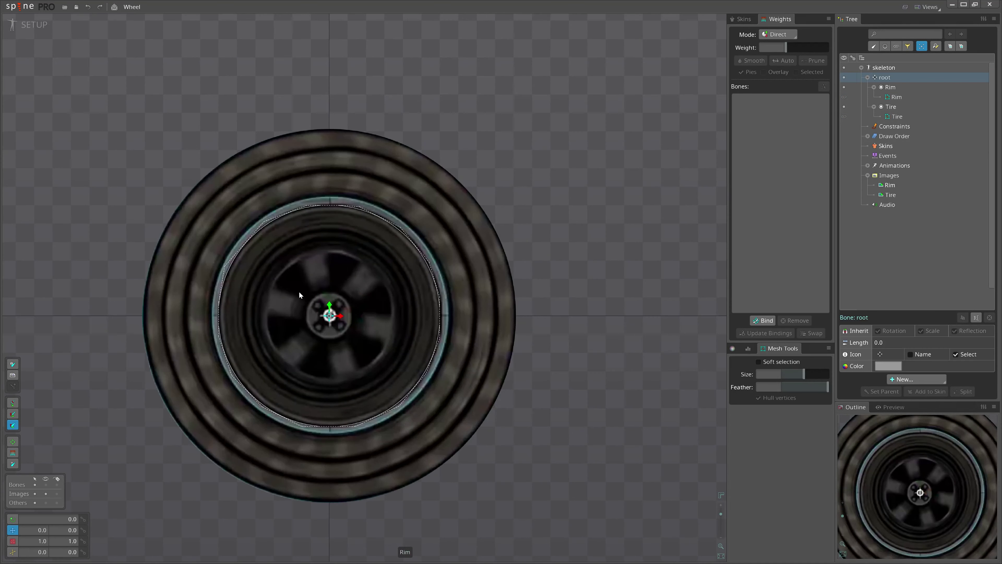
pyautogui.click(298, 291)
# Create a new bone named Wheel under the root bone
pyautogui.click(892, 77)
pyautogui.click(910, 380)
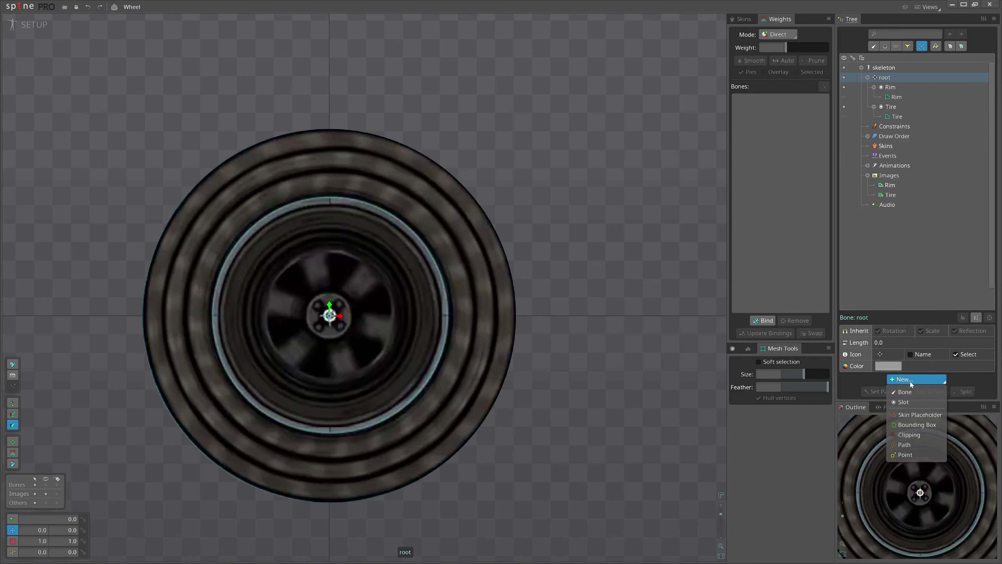
pyautogui.click(910, 391)
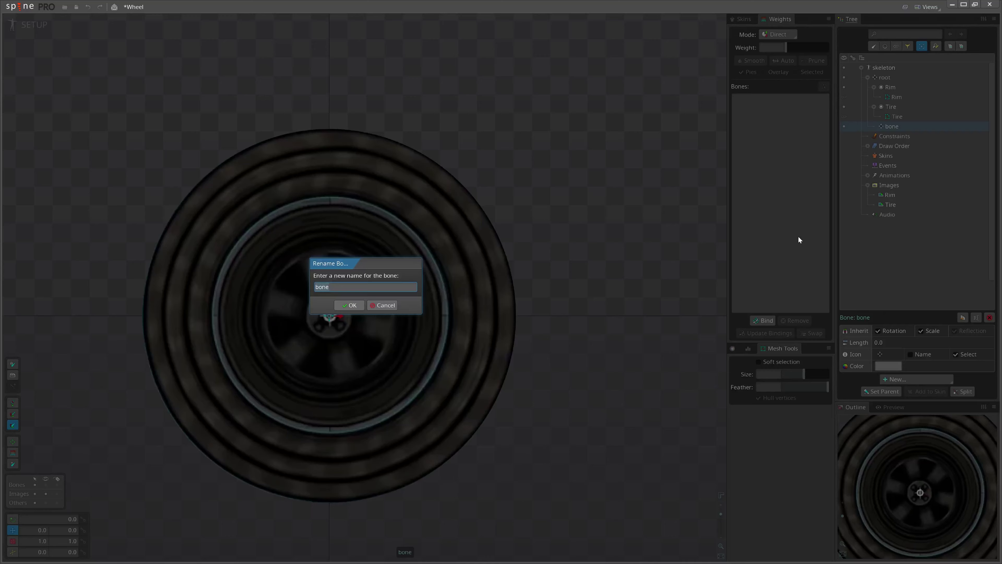
pyautogui.write('Wheel')
pyautogui.press('Return')
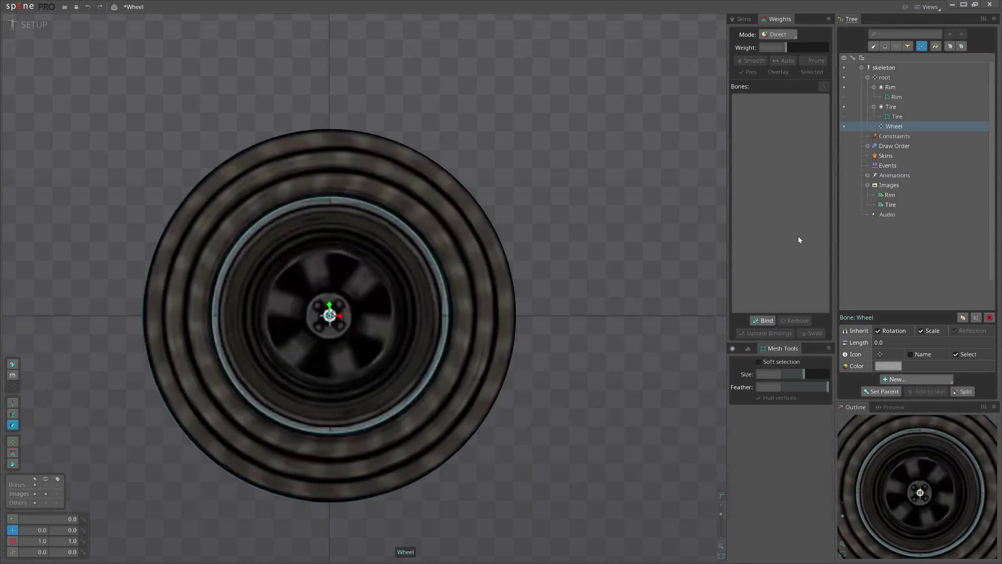
# Add a child bone named Rotor under the Wheel bone
pyautogui.click(910, 379)
pyautogui.click(914, 388)
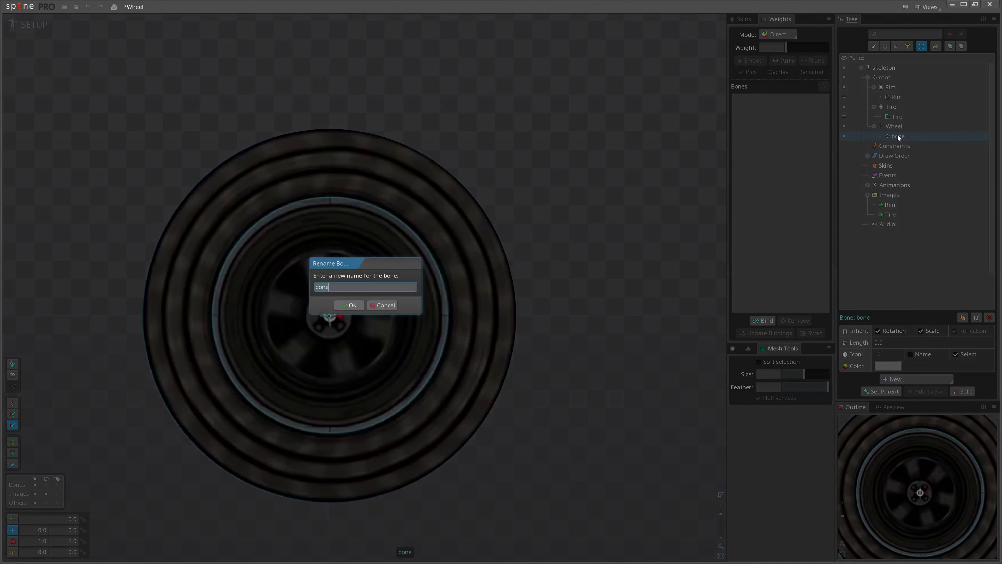
pyautogui.write('Rotor')
pyautogui.press('Return')
# Add another child bone named controller under the Wheel bone
pyautogui.click(895, 127)
pyautogui.click(916, 379)
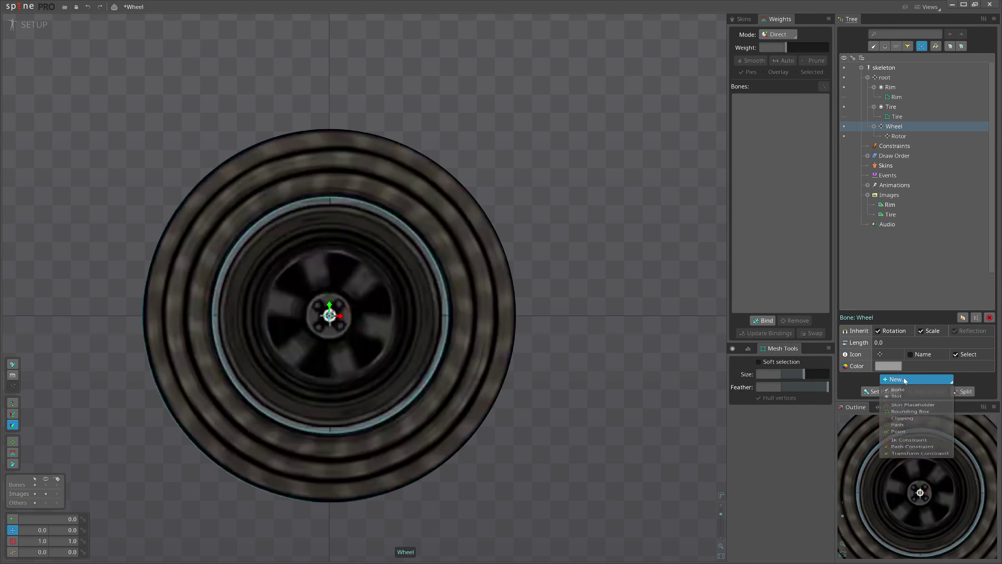
pyautogui.click(907, 392)
pyautogui.write('contr')
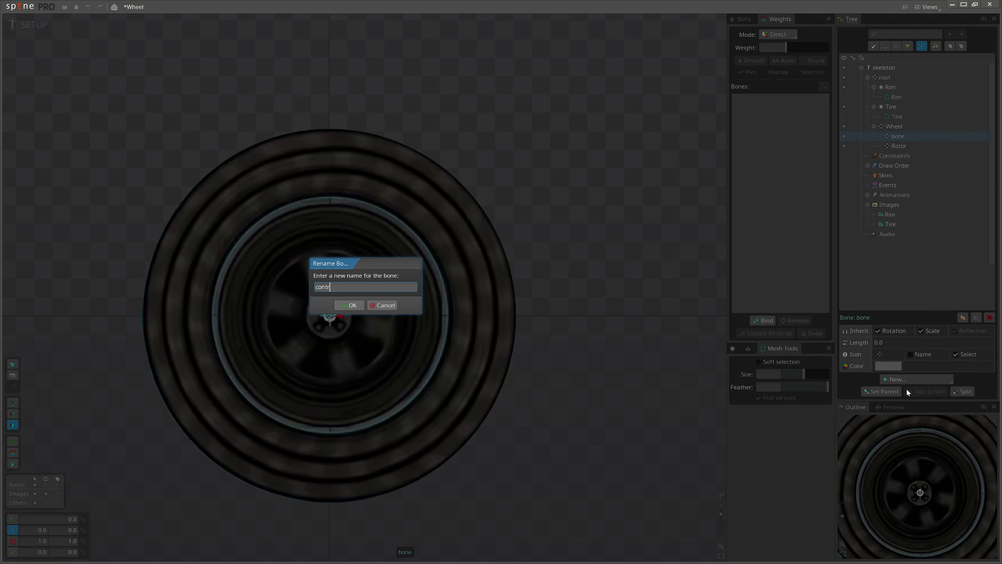
pyautogui.write('oller')
pyautogui.press('Return')
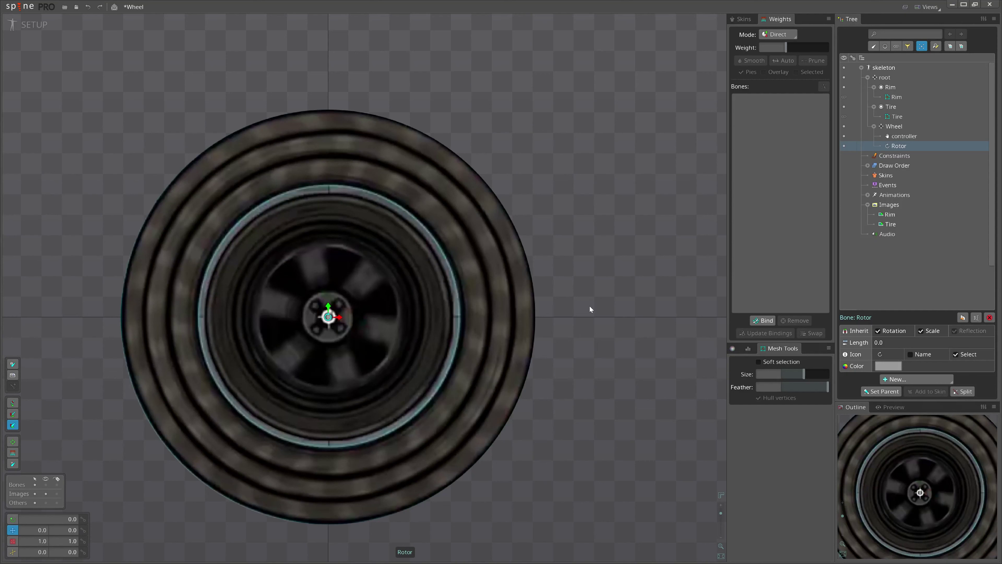
# Bind the Rim and Tire meshes together to the Rotor and controller bones
pyautogui.click(898, 117)
pyautogui.keyDown('ctrl'); pyautogui.click(896, 98); pyautogui.keyUp('ctrl')
pyautogui.click(757, 322)
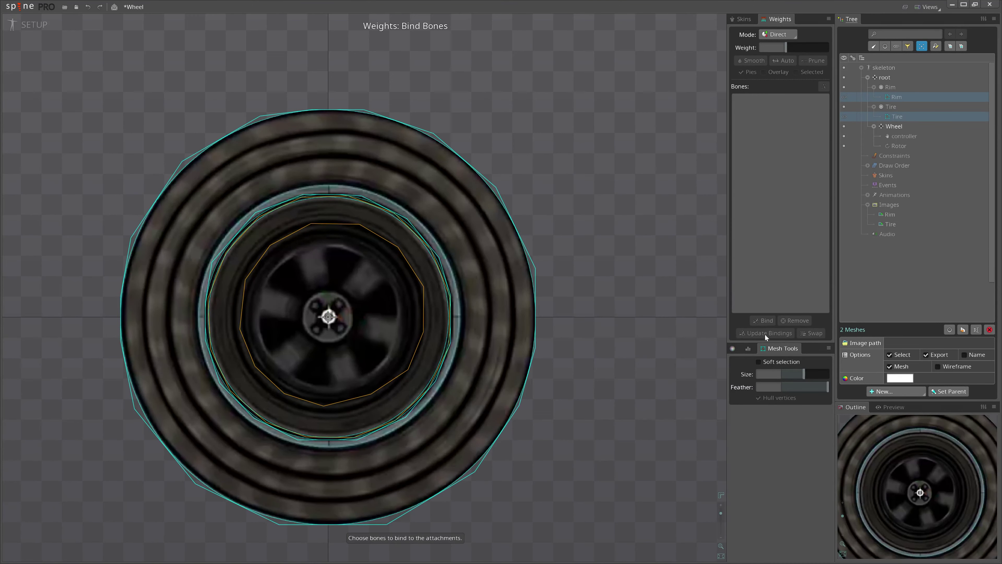
pyautogui.scroll(-1, 643, 263)
pyautogui.moveTo(643, 263); pyautogui.dragTo(600, 264)
pyautogui.press('Escape')
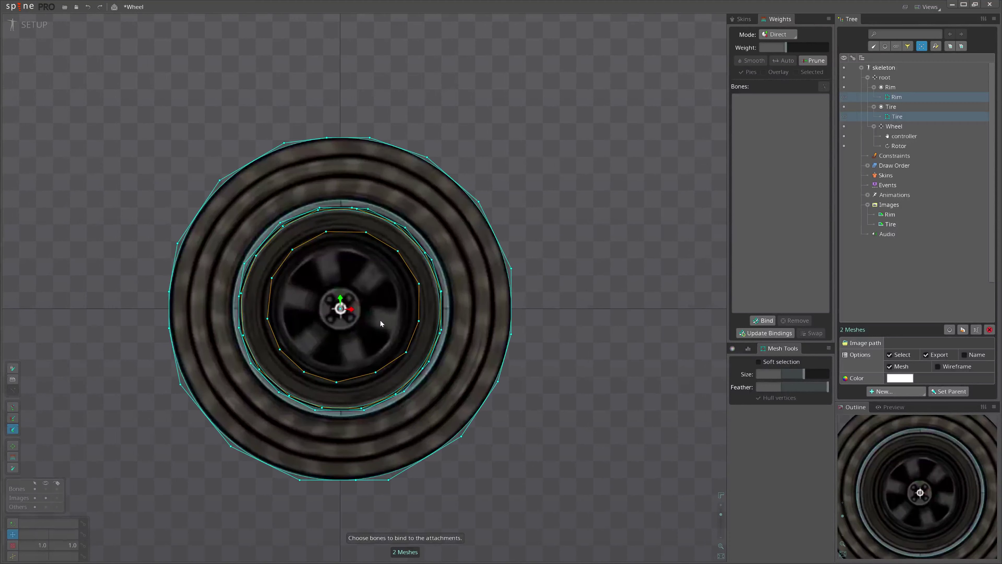
pyautogui.scroll(1, 381, 305)
pyautogui.press('g')
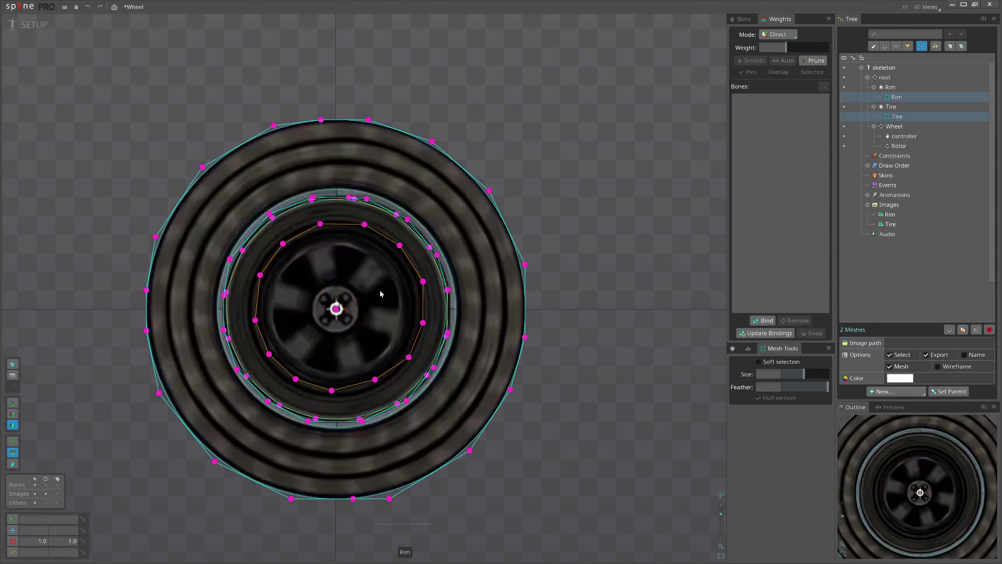
pyautogui.press('space')
# Set the Rotor bone's weight to 100 for all vertices of the Rim mesh
pyautogui.click(371, 285)
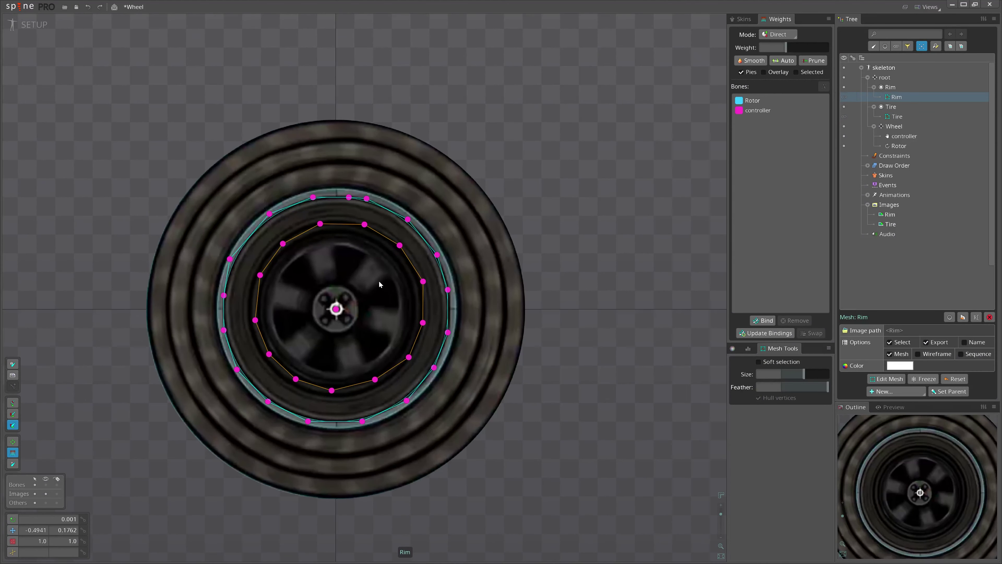
pyautogui.scroll(1, 397, 330)
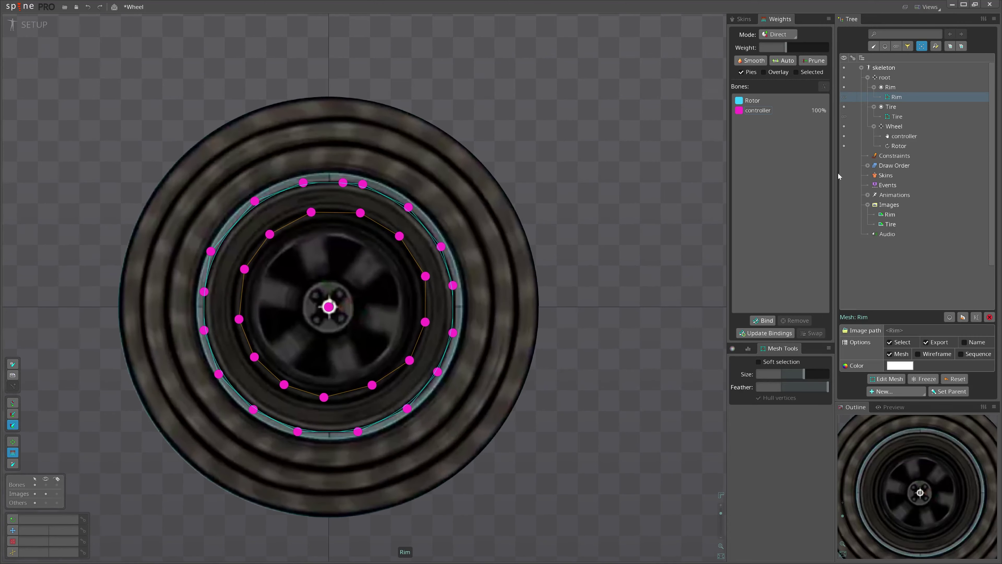
pyautogui.click(760, 103)
pyautogui.moveTo(578, 420); pyautogui.dragTo(578, 151)
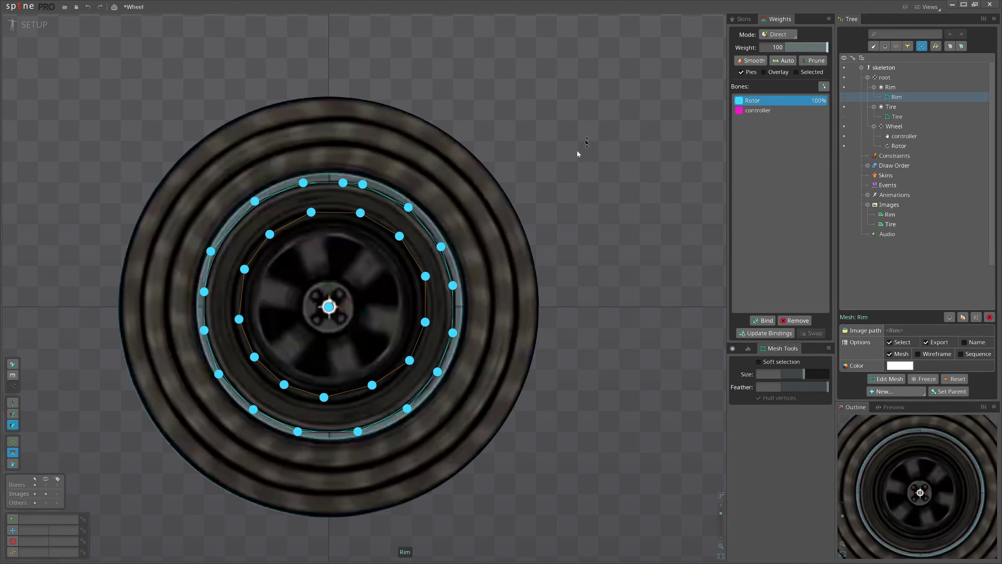
# Store the Rim's vertex groups as selections 1 and 2, and give its inner ring about 31% controller weight
pyautogui.scroll(1, 350, 256)
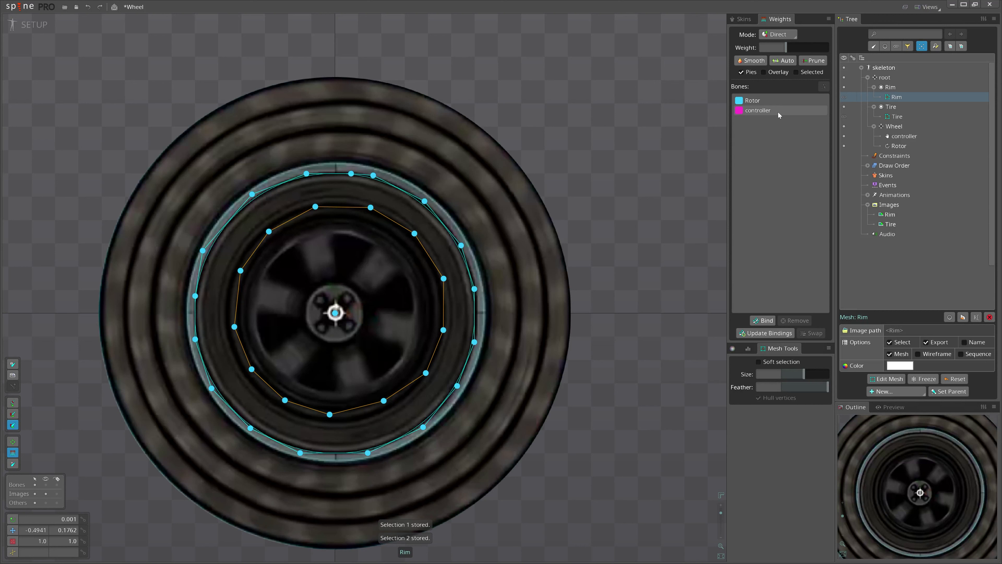
pyautogui.click(774, 112)
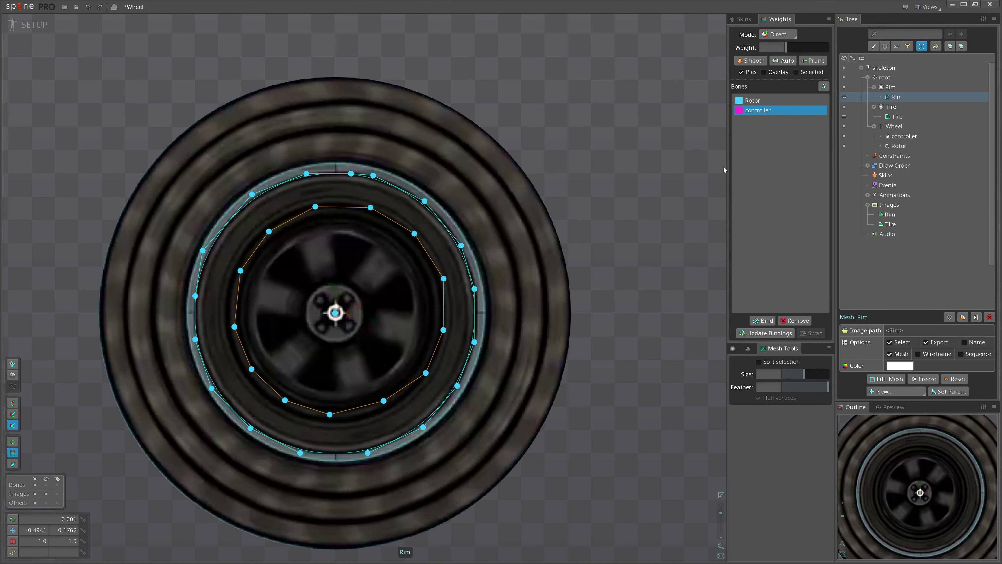
pyautogui.click(772, 98)
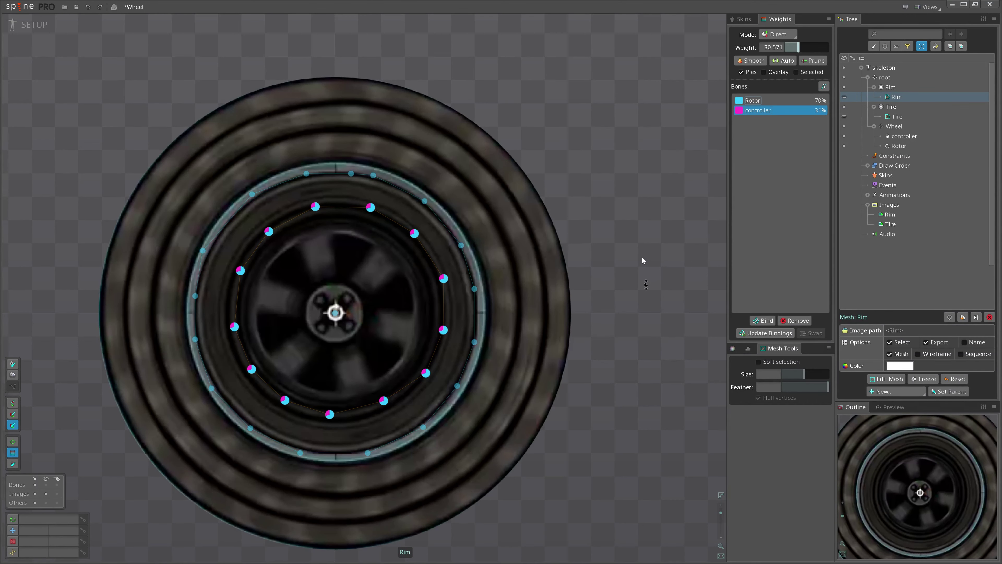
# Store the Tire mesh's inner vertex ring as selection 1 and its outer ring as selection 2
pyautogui.scroll(-2, 605, 217)
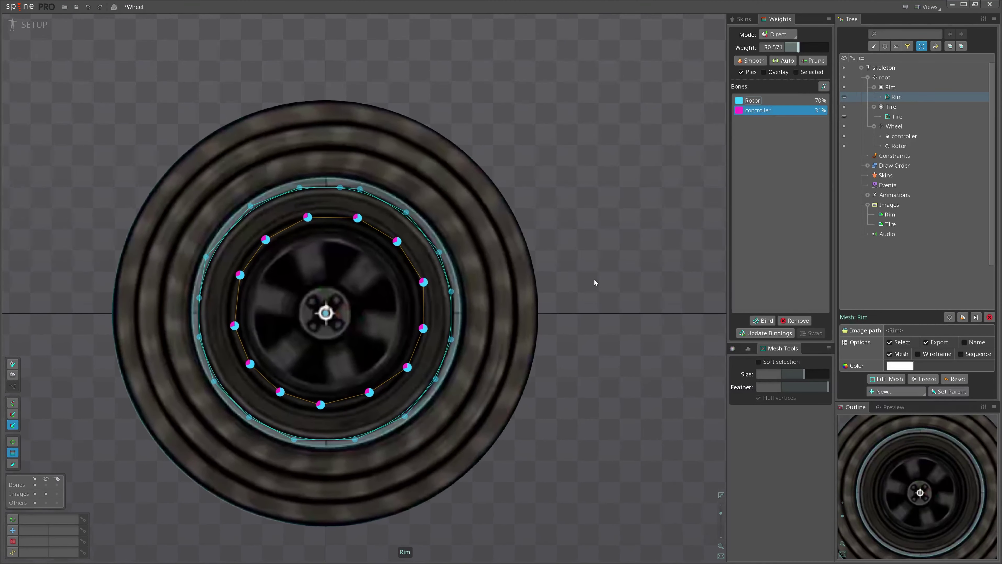
pyautogui.moveTo(595, 283); pyautogui.dragTo(610, 284)
pyautogui.click(474, 207)
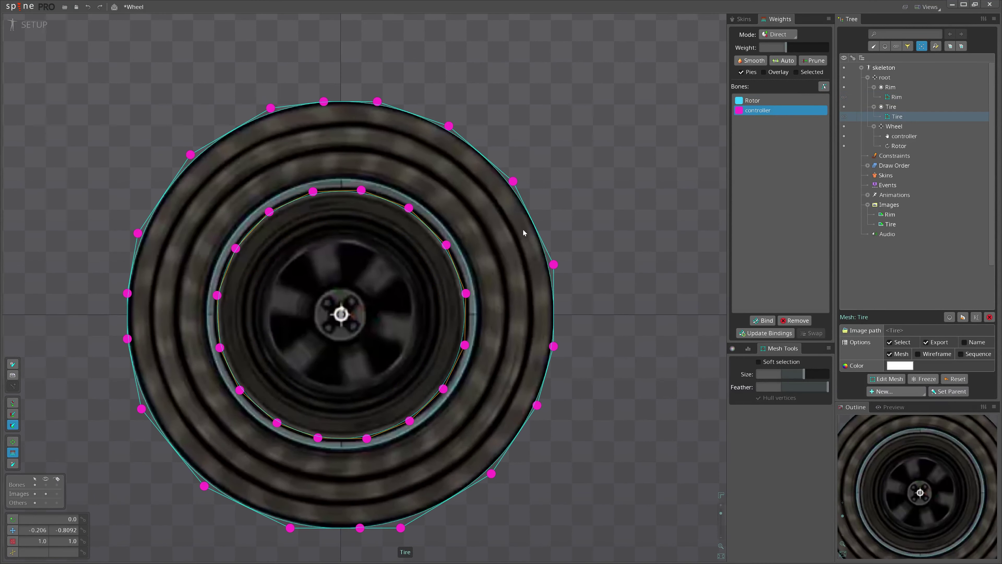
pyautogui.moveTo(72, 67); pyautogui.dragTo(617, 518)
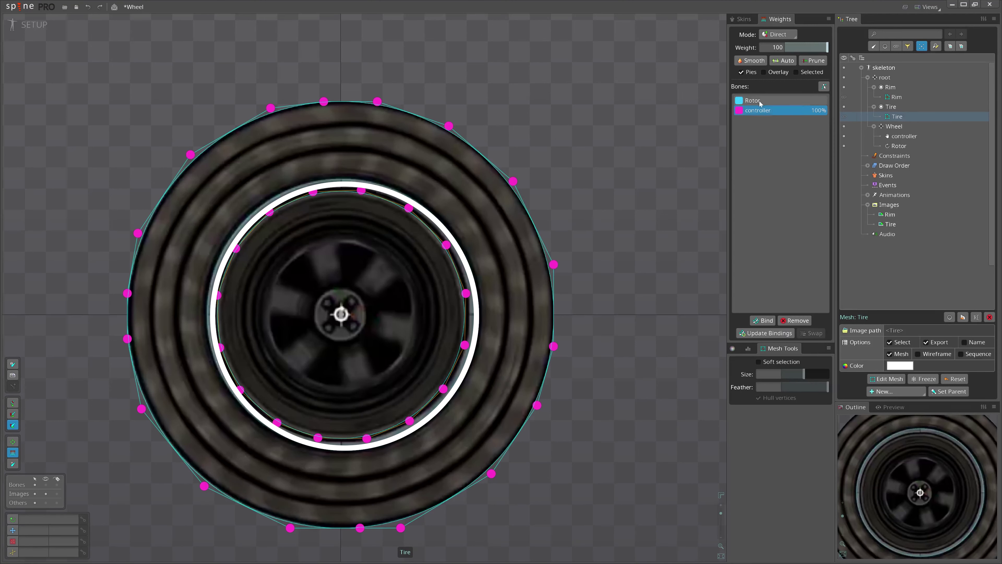
pyautogui.hotkey('ctrl', 'z')
pyautogui.hotkey('ctrl', '2')
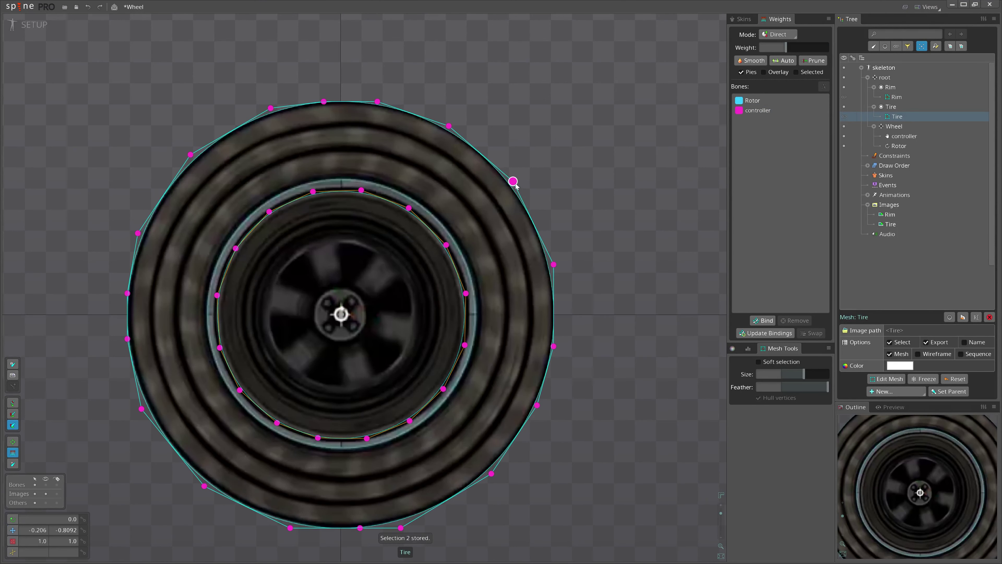
pyautogui.press('2')
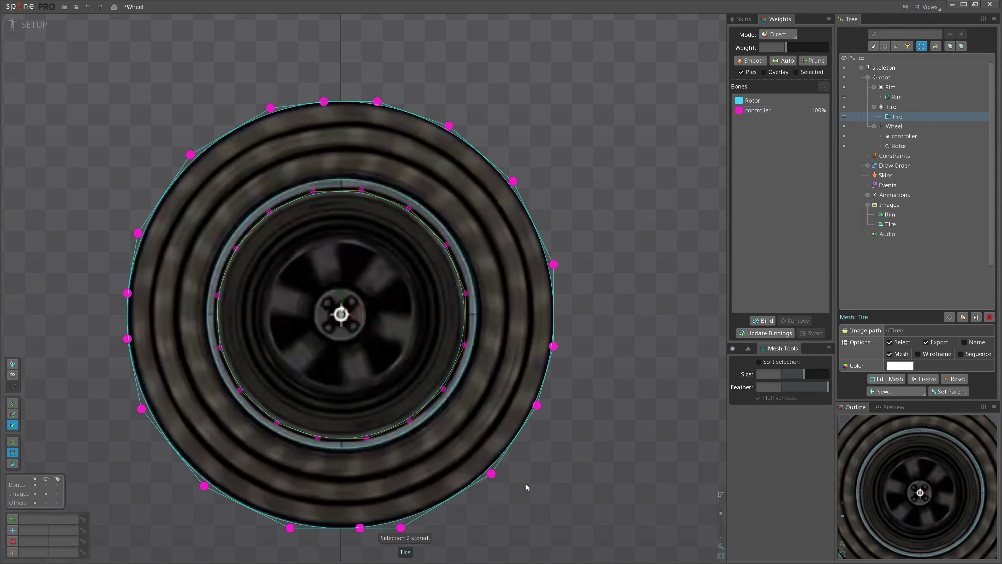
# Weight the Tire's inner vertex ring 100% to Rotor, leaving the outer ring on controller
pyautogui.click(761, 113)
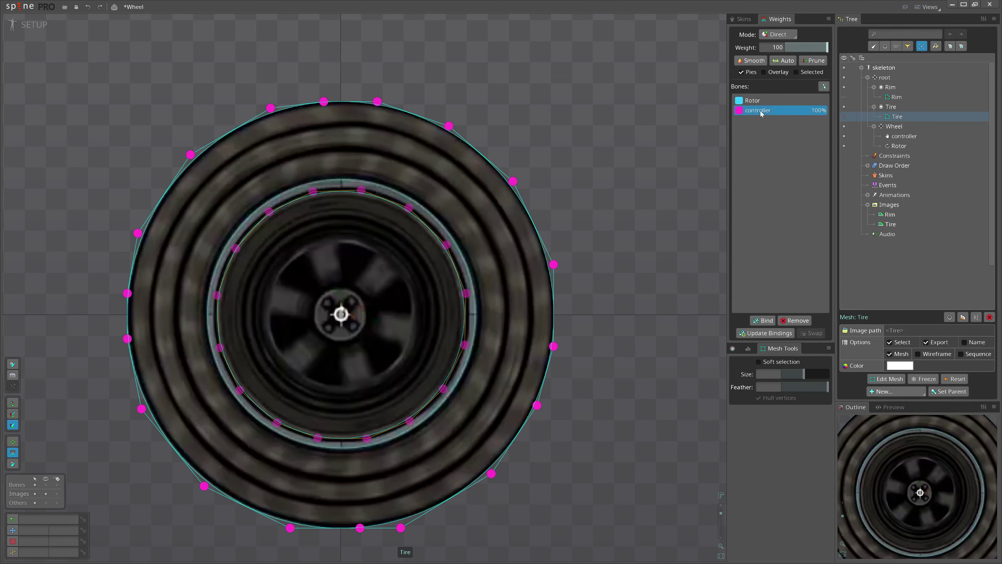
pyautogui.press('v')
pyautogui.scroll(1, 476, 254)
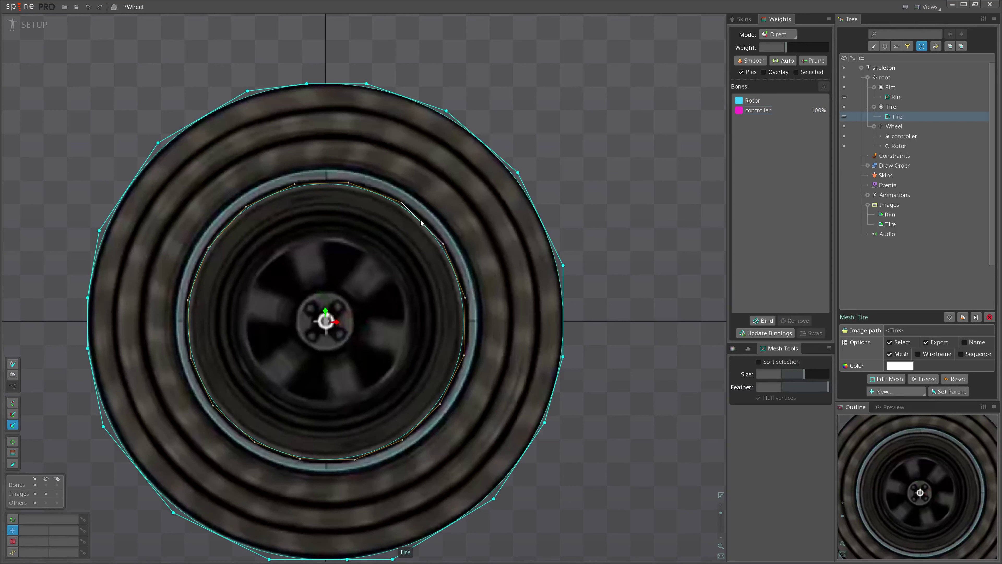
# Recall the Tire's inner and outer vertex rings and inspect their bone weights and mesh edges up close
pyautogui.press('1')
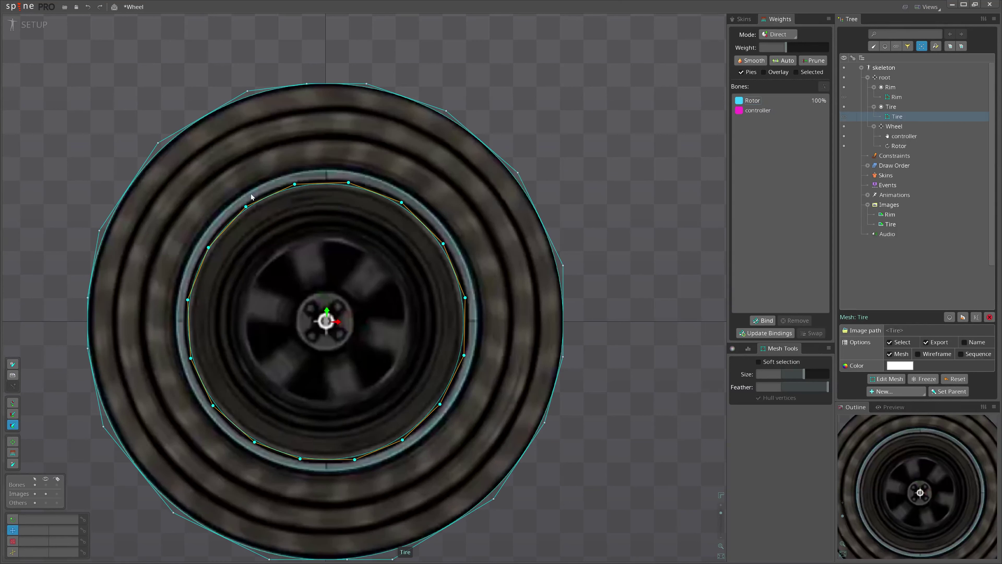
pyautogui.click(503, 162)
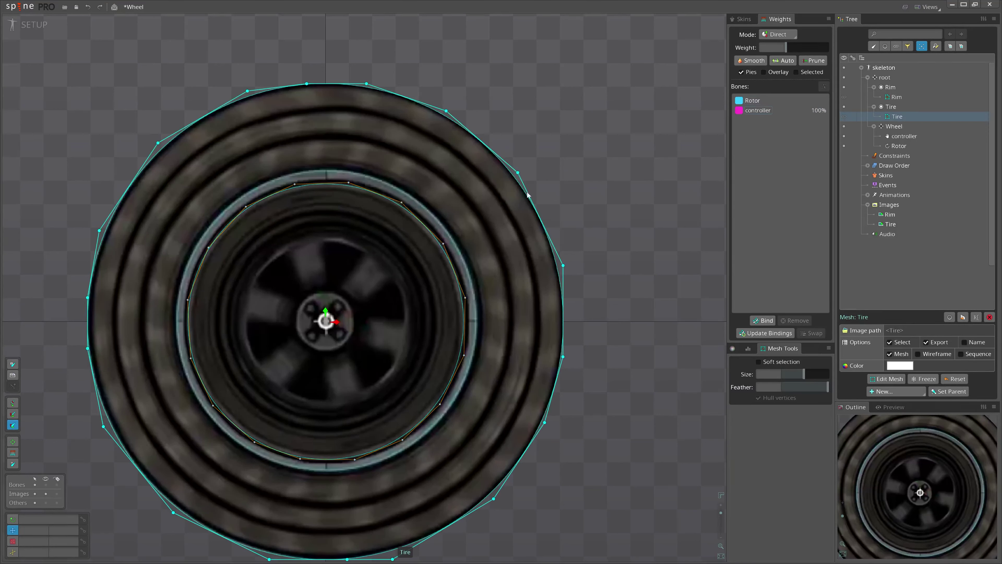
pyautogui.click(428, 228)
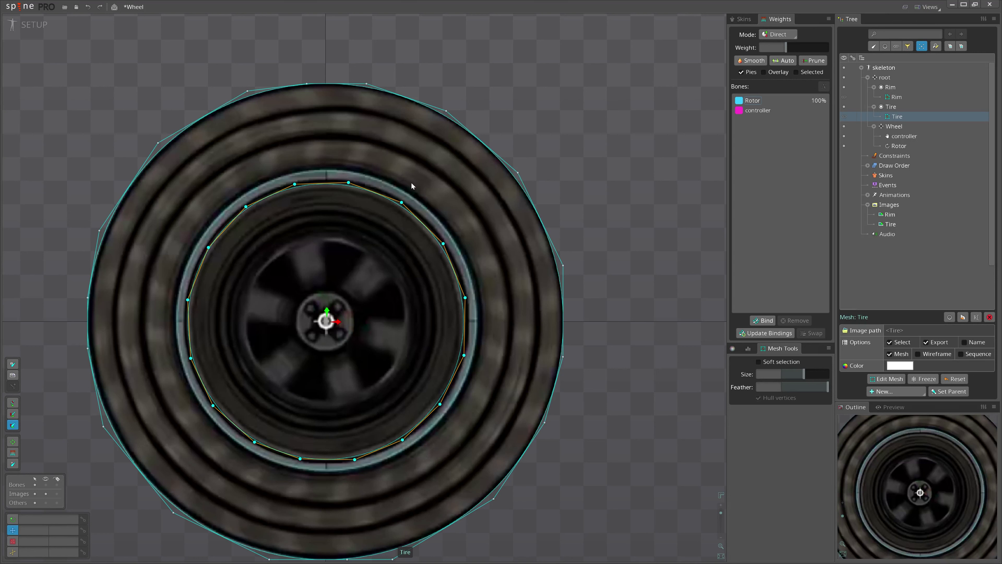
pyautogui.keyDown('shift'); pyautogui.click(477, 138); pyautogui.keyUp('shift')
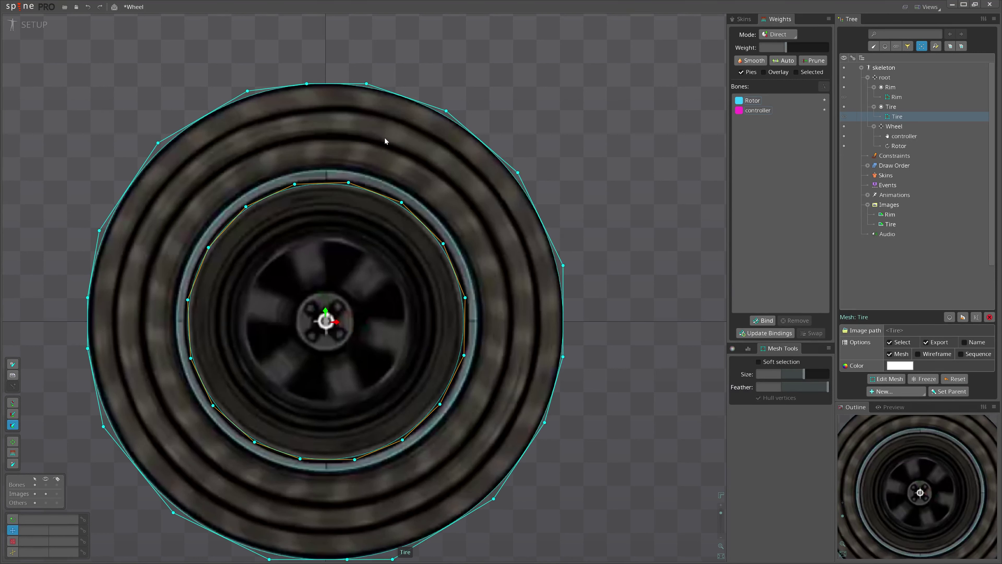
pyautogui.scroll(5, 380, 142)
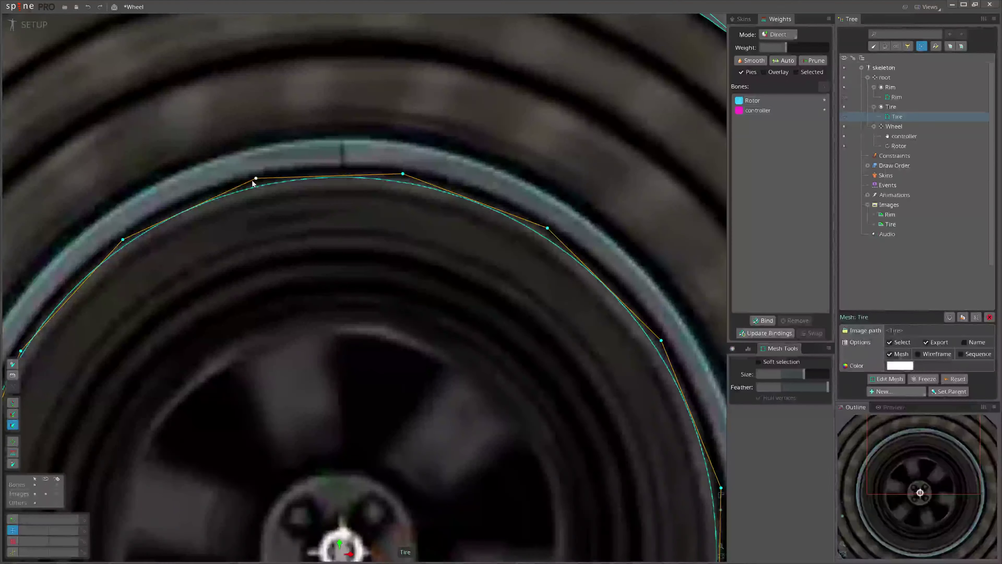
pyautogui.scroll(-4, 553, 236)
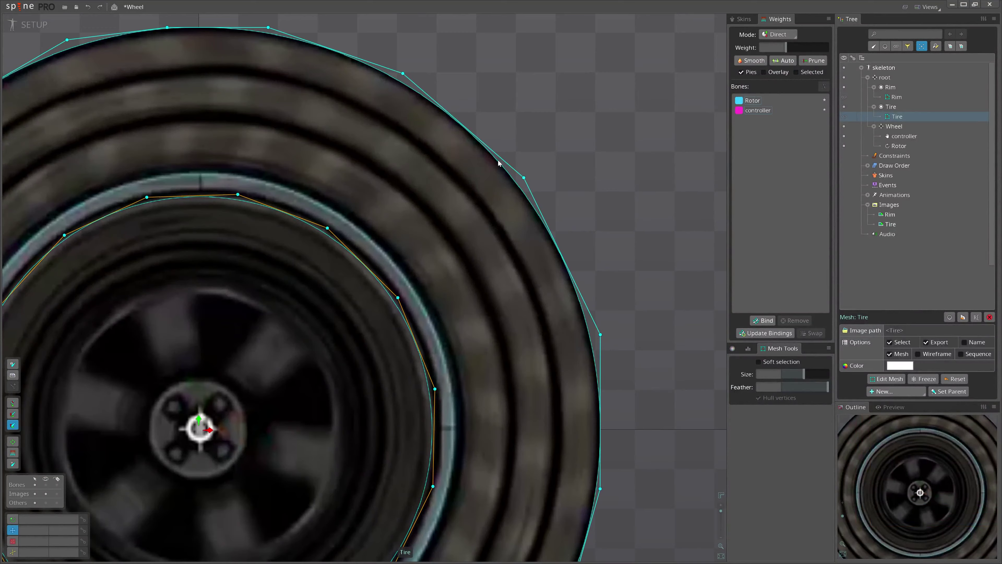
# Move the controller bone to about X -5.4, Y 302.6 to pull the wheel's outer tread upward
pyautogui.scroll(-5, 498, 163)
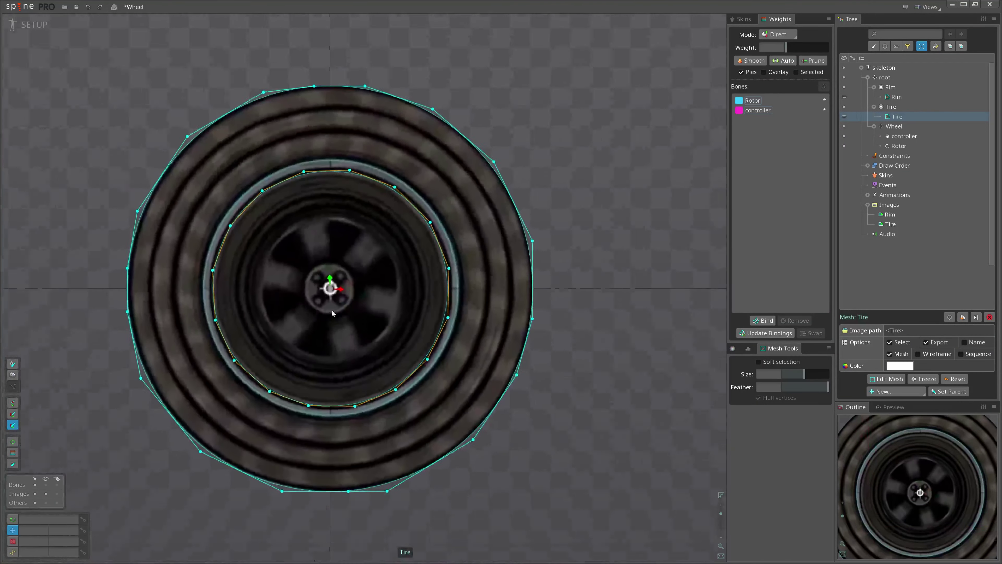
pyautogui.moveTo(332, 314); pyautogui.dragTo(337, 336)
pyautogui.press('pageup')
pyautogui.scroll(-1, 655, 177)
pyautogui.moveTo(659, 389); pyautogui.dragTo(543, 349)
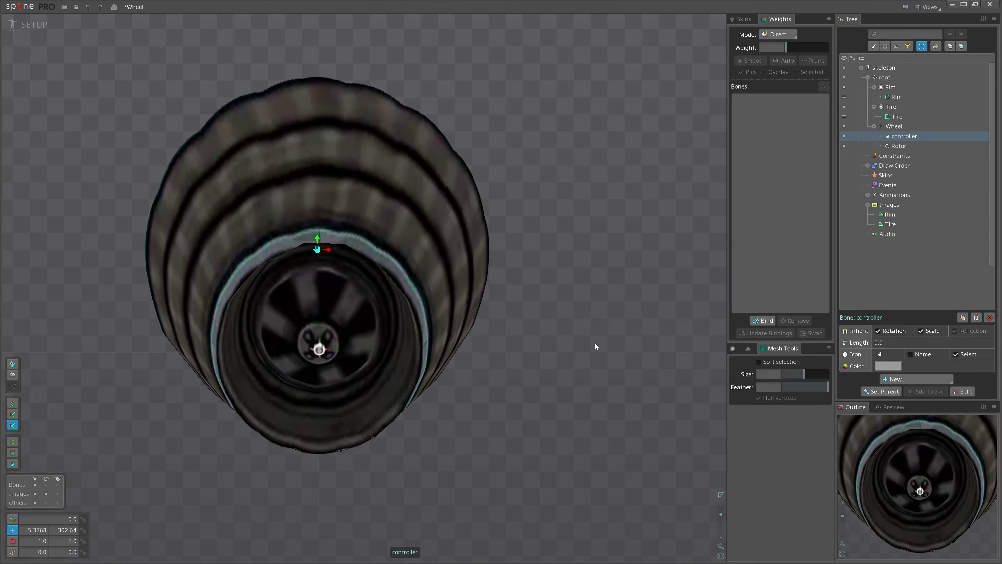
# Scale the controller bone uniformly to about 0.53 and move it to about X 0.8, Y 110.6
pyautogui.press('b')
pyautogui.moveTo(613, 337); pyautogui.dragTo(598, 345)
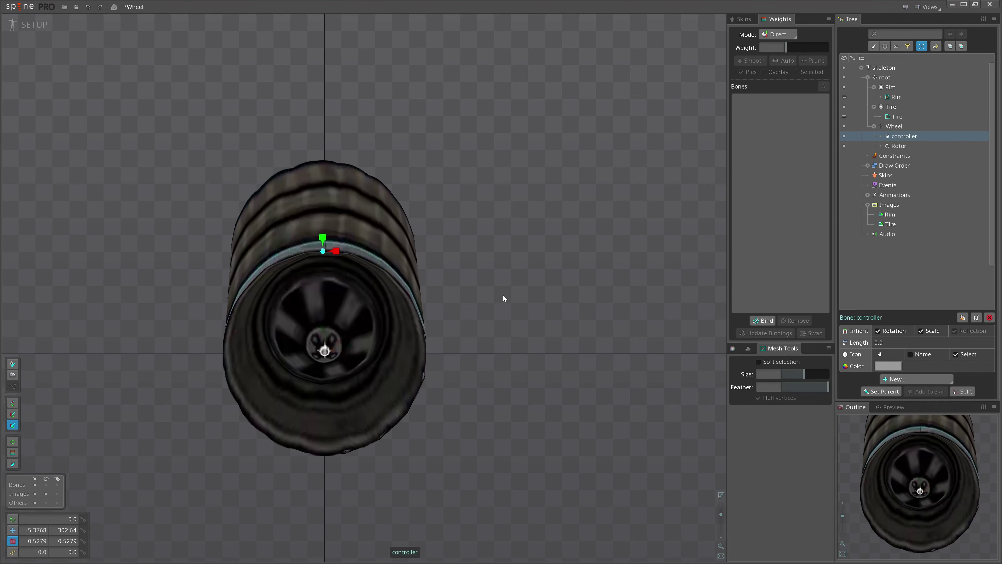
pyautogui.press('v')
pyautogui.moveTo(491, 239); pyautogui.dragTo(495, 305)
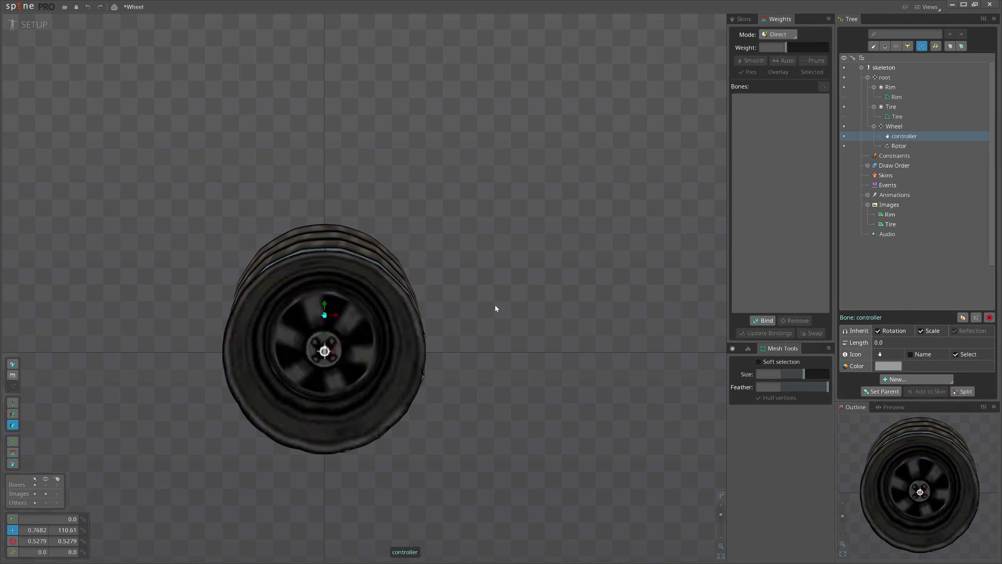
# Try rotating the controller and Rotor bones together, and undo the rotation
pyautogui.keyDown('ctrl'); pyautogui.click(904, 143); pyautogui.keyUp('ctrl')
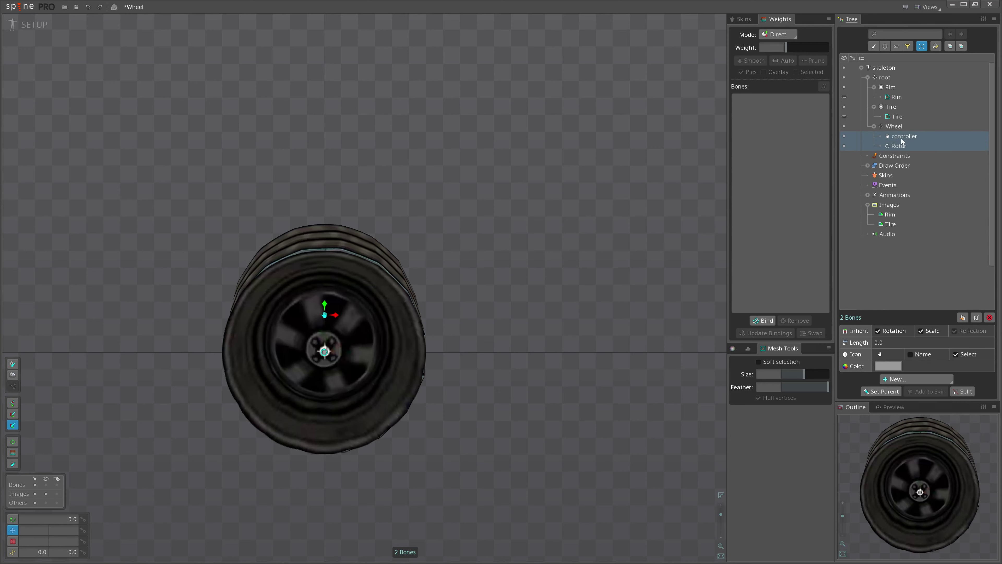
pyautogui.press('c')
pyautogui.moveTo(610, 291); pyautogui.dragTo(553, 457)
pyautogui.hotkey('ctrl', 'z')
pyautogui.scroll(2, 307, 338)
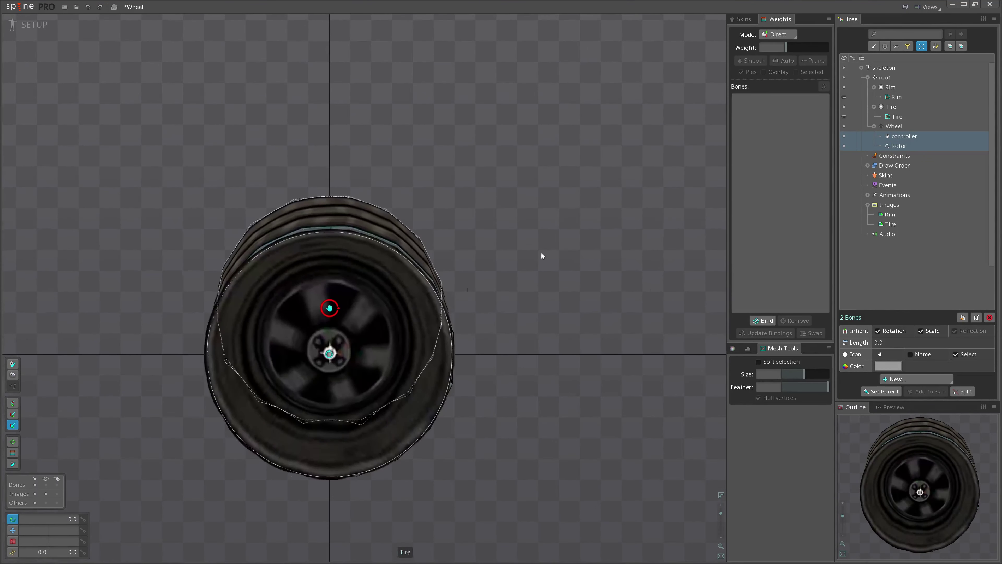
# Create a transform constraint named Rotor on the controller bone with Rotor as target, set to Local with a Rotate mix of 100
pyautogui.click(899, 146)
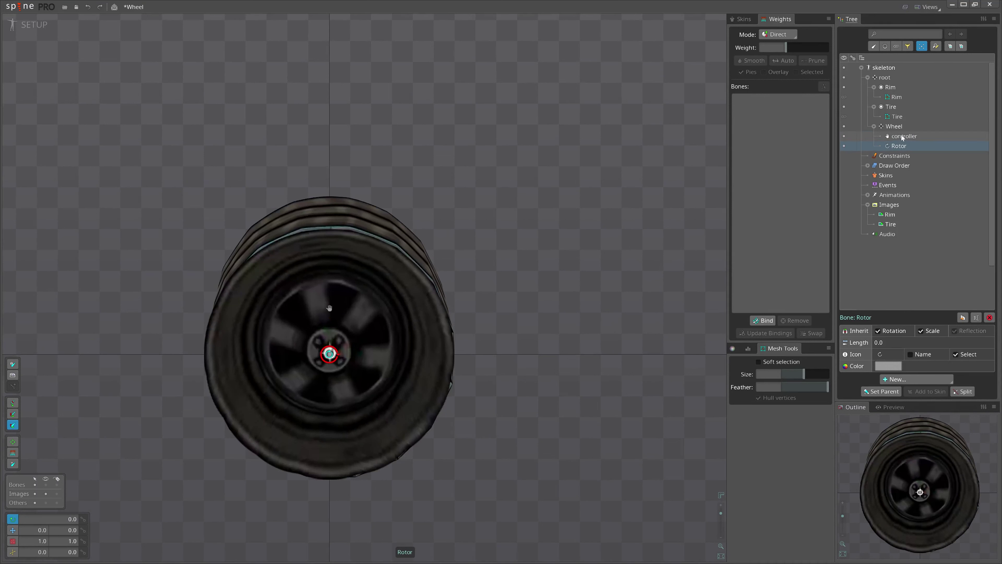
pyautogui.click(904, 136)
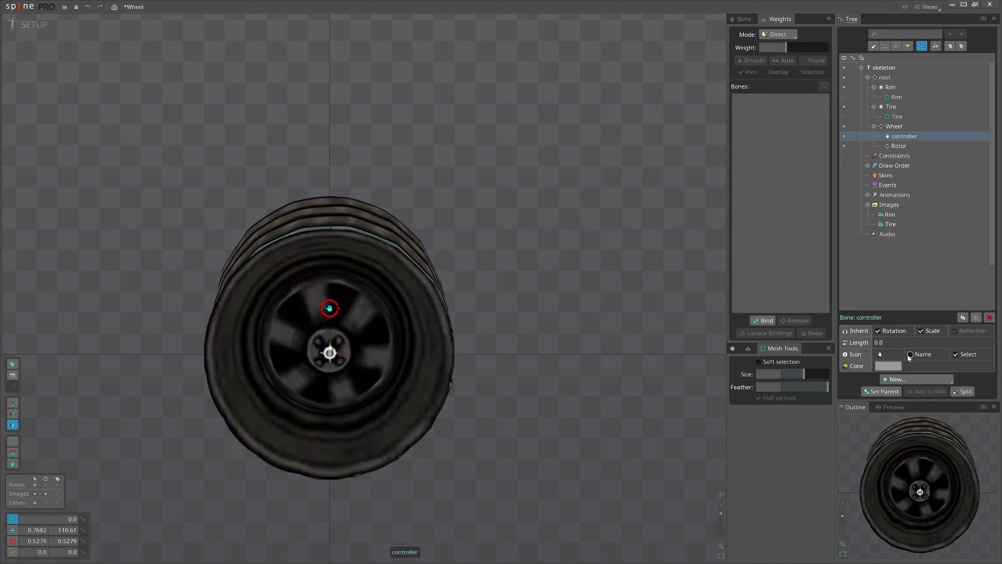
pyautogui.click(907, 379)
pyautogui.click(909, 486)
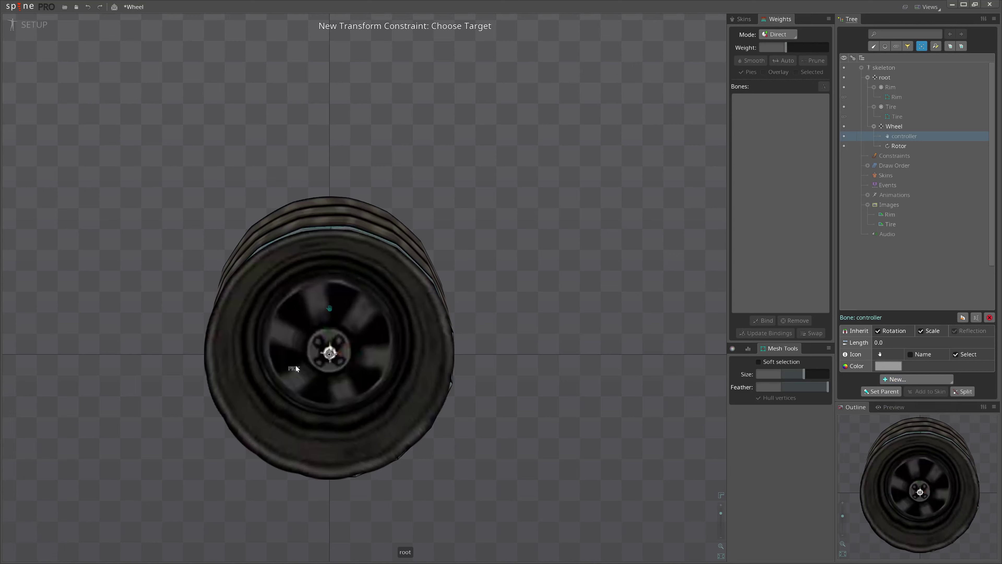
pyautogui.click(894, 149)
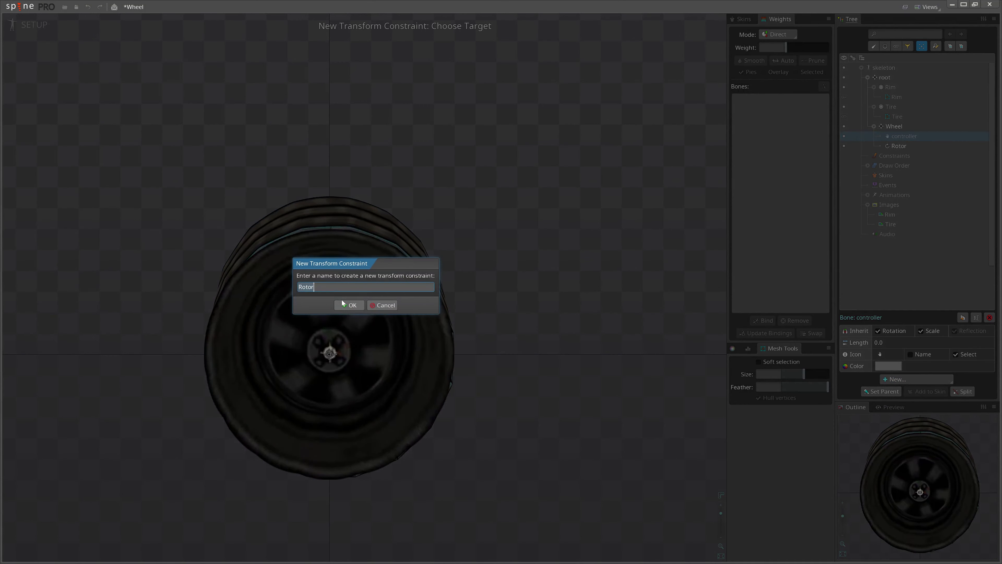
pyautogui.click(352, 305)
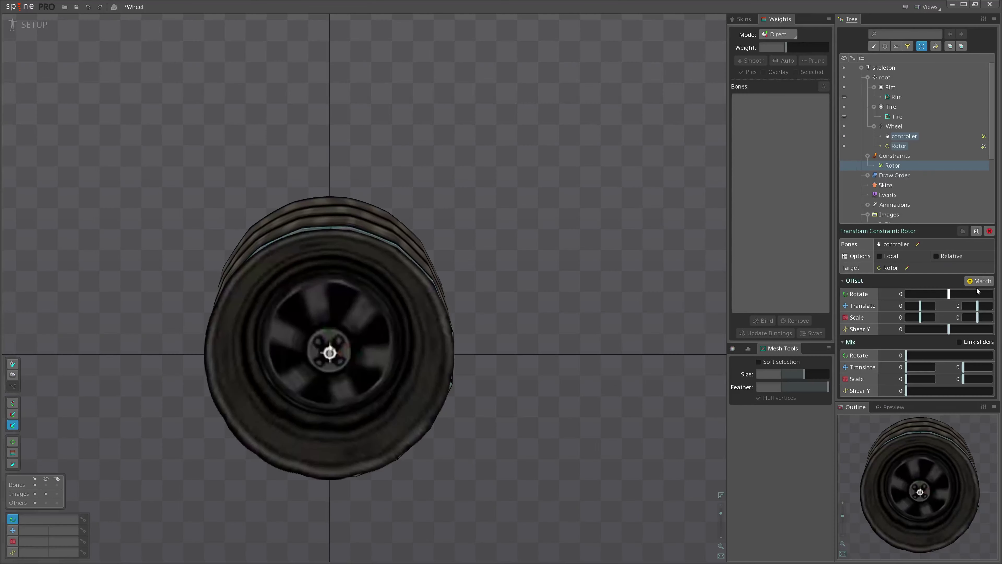
pyautogui.click(888, 255)
pyautogui.click(992, 355)
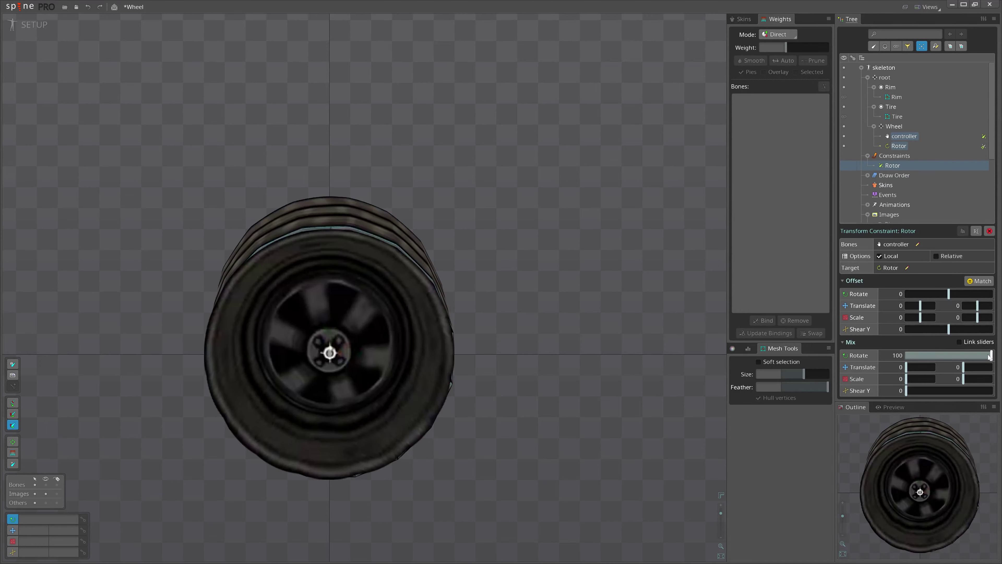
# Rotate the Rotor bone to test the constraint on the wheel, check the animation view, and return to Setup mode
pyautogui.scroll(-2, 465, 374)
pyautogui.click(924, 147)
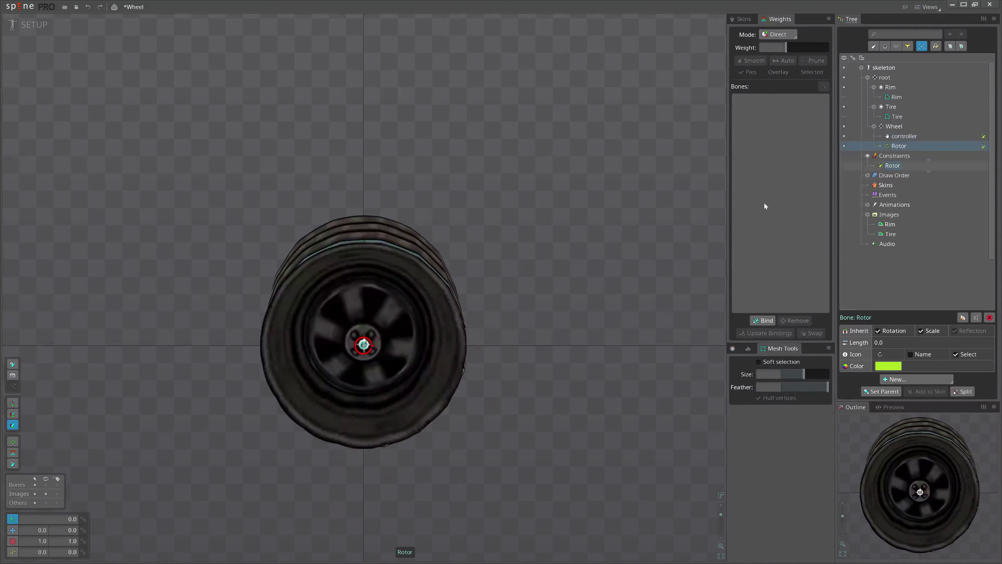
pyautogui.moveTo(561, 417); pyautogui.dragTo(586, 413)
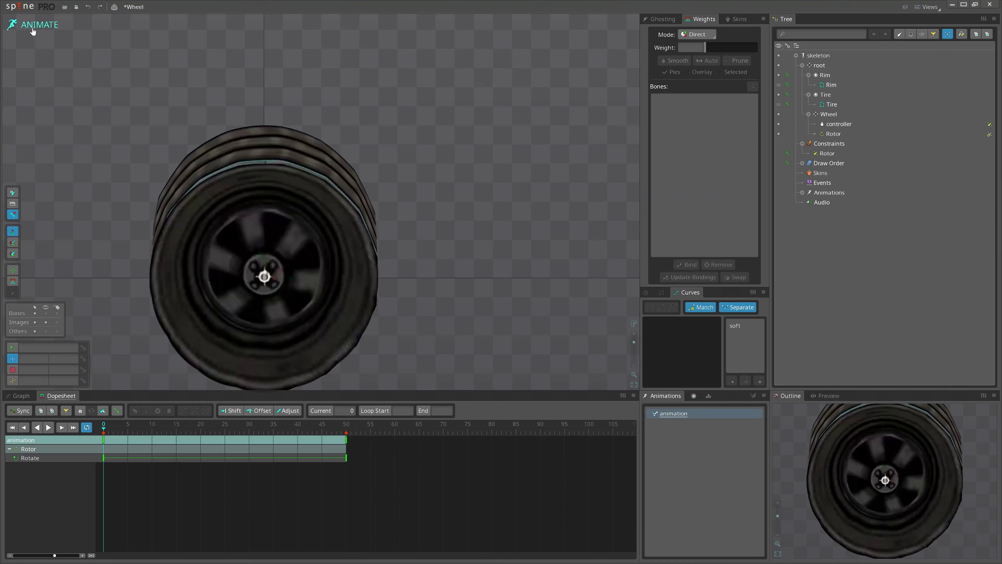
pyautogui.click(33, 28)
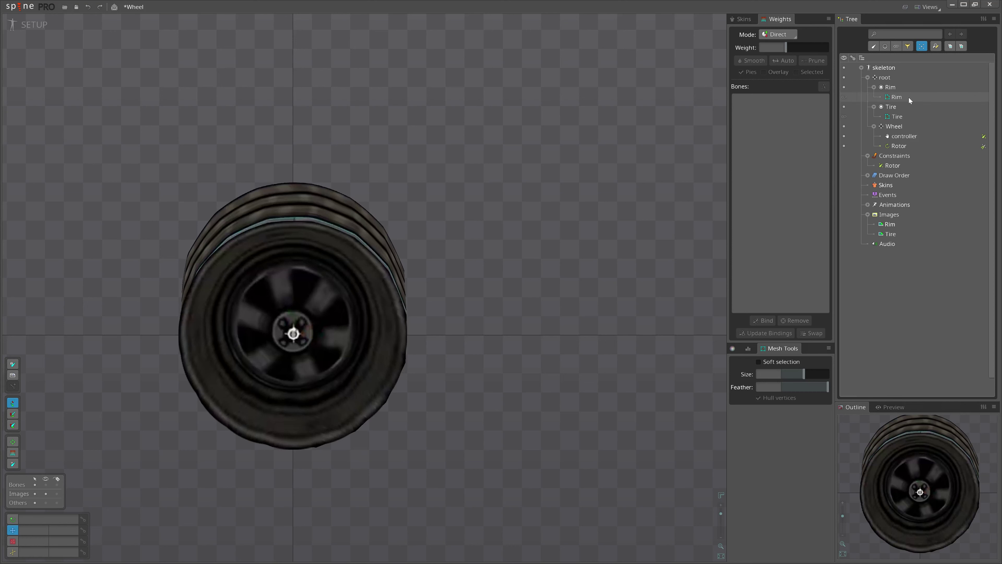
# Scale the Wheel bone to about 0.75 in Y and raise the controller bone to about Y 206.6
pyautogui.click(895, 128)
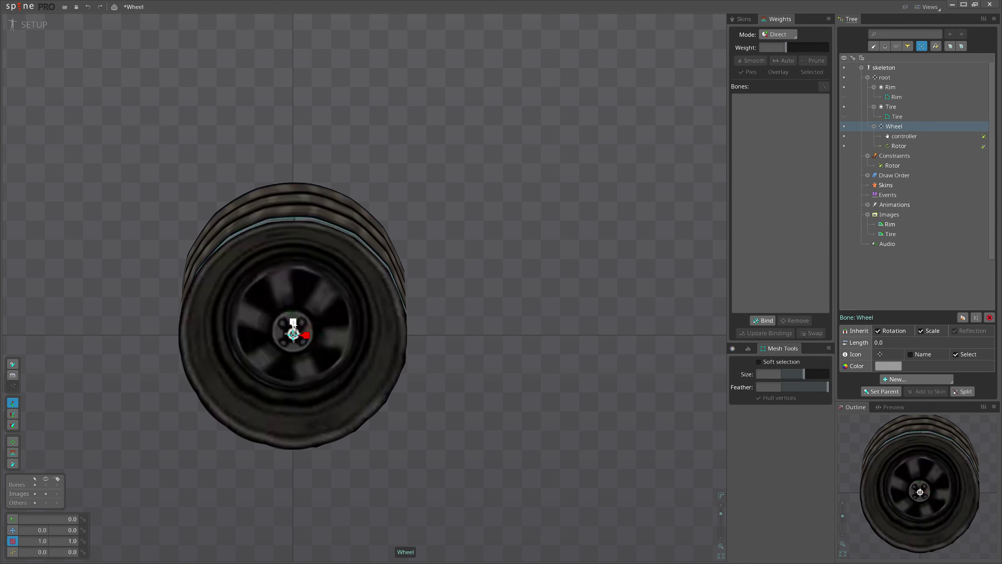
pyautogui.moveTo(293, 323); pyautogui.dragTo(295, 334)
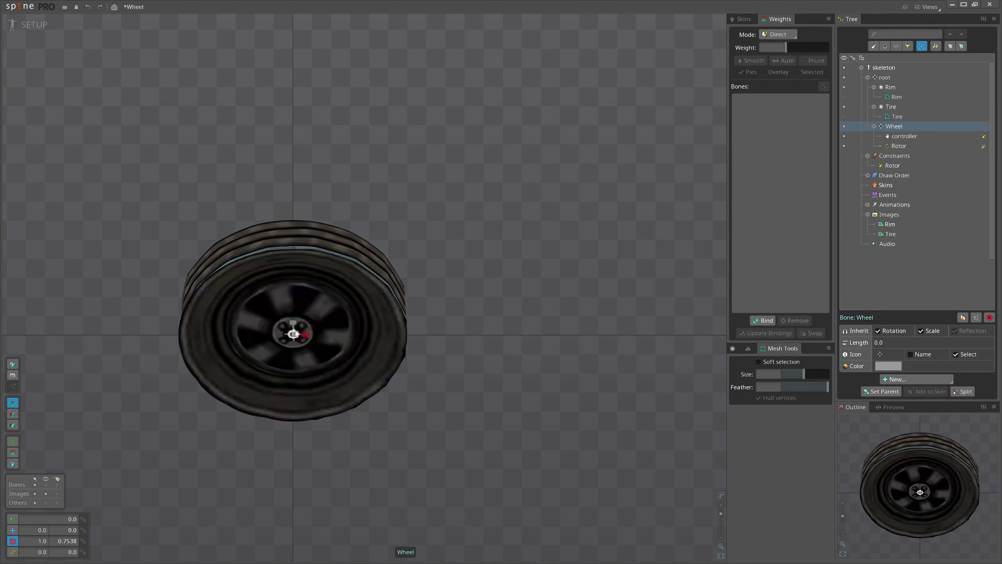
pyautogui.click(895, 146)
pyautogui.click(896, 137)
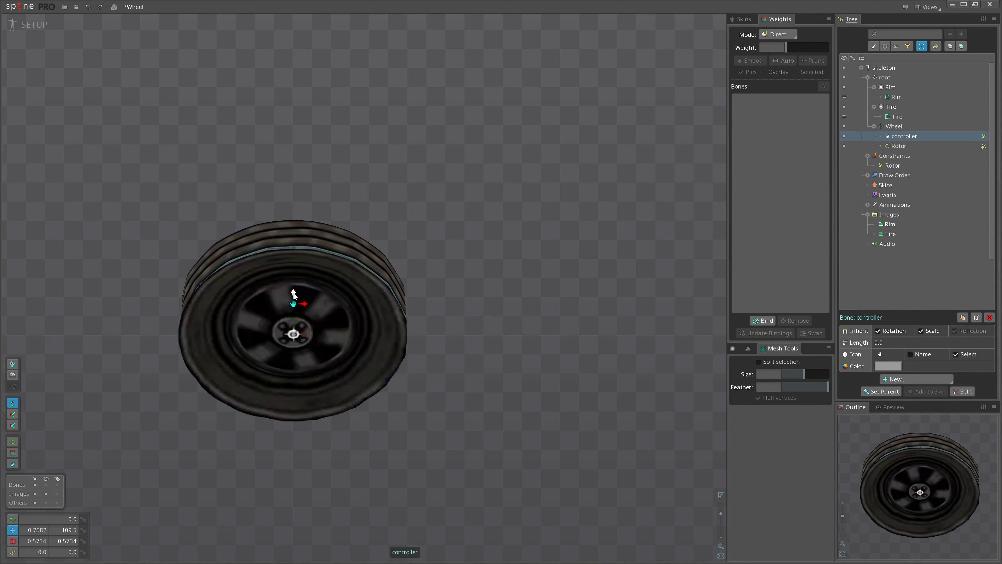
pyautogui.moveTo(293, 294); pyautogui.dragTo(292, 266)
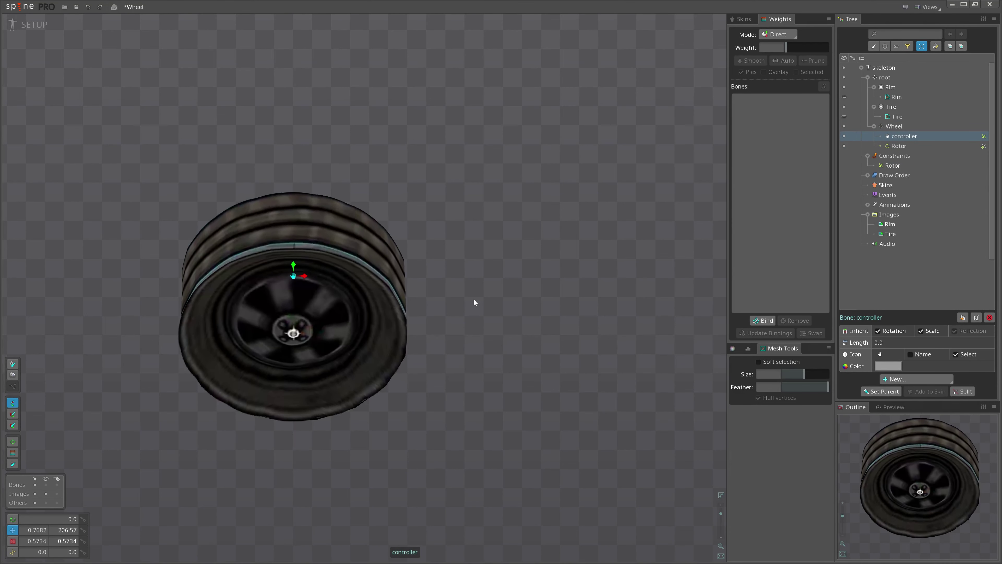
# Switch to Animate mode, clear the bone selection and play the wheel's rotation animation
pyautogui.click(34, 25)
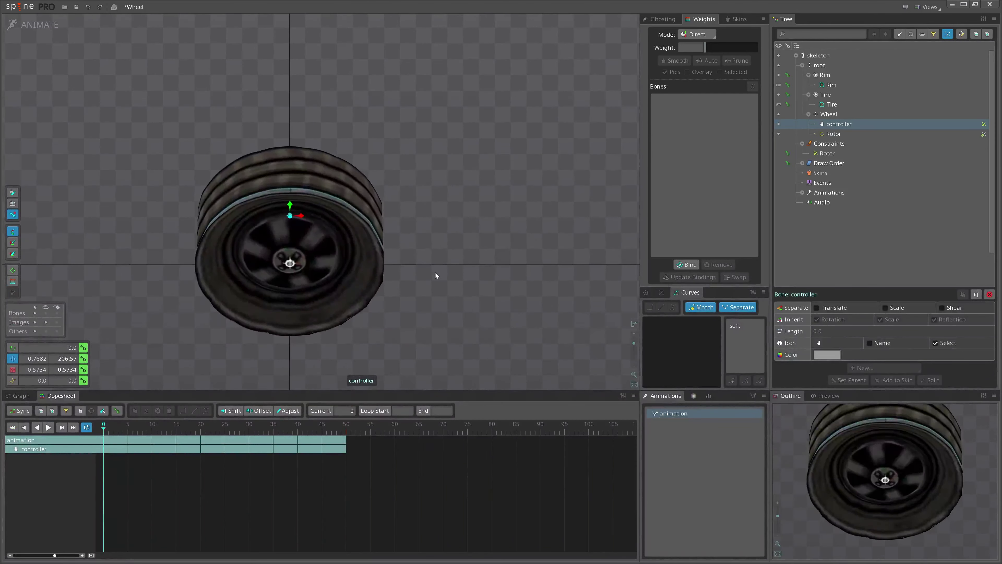
pyautogui.click(451, 273)
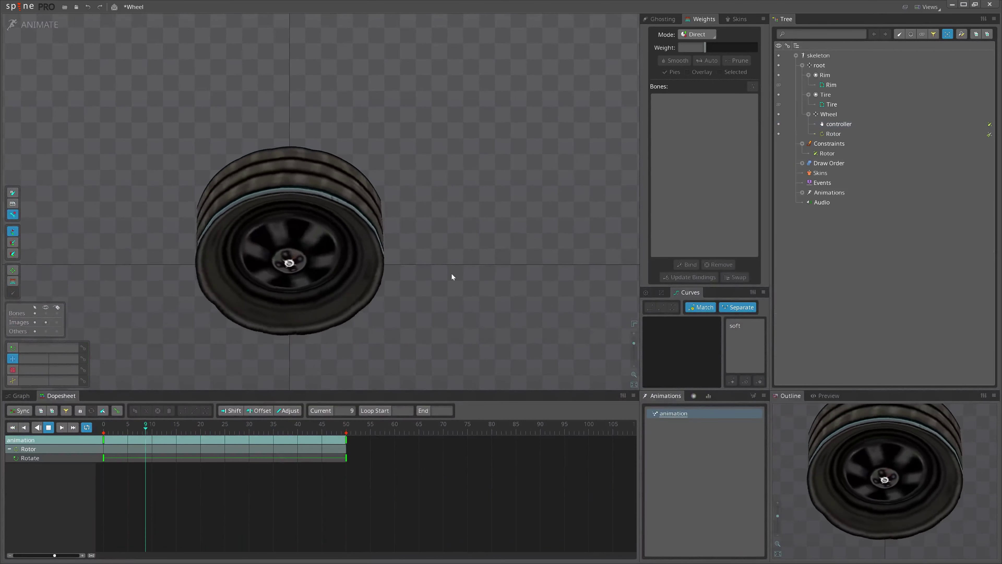